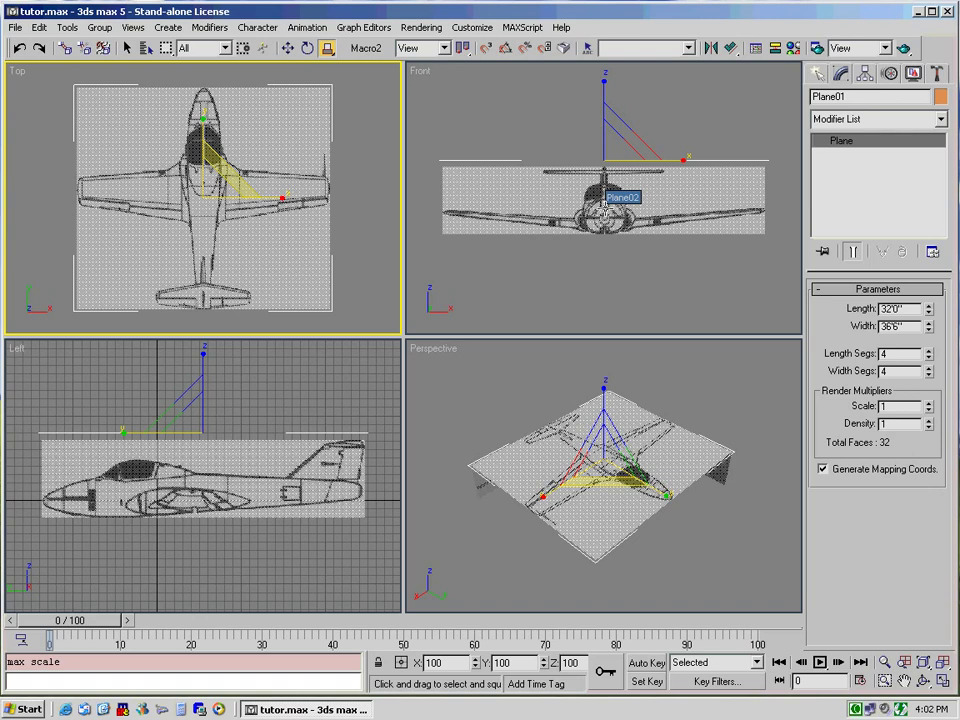
- Create a cylinder centred on the fuselage in the front view, with a radius of about 3'1" and a height of about 8'3"
right_click(596, 252)
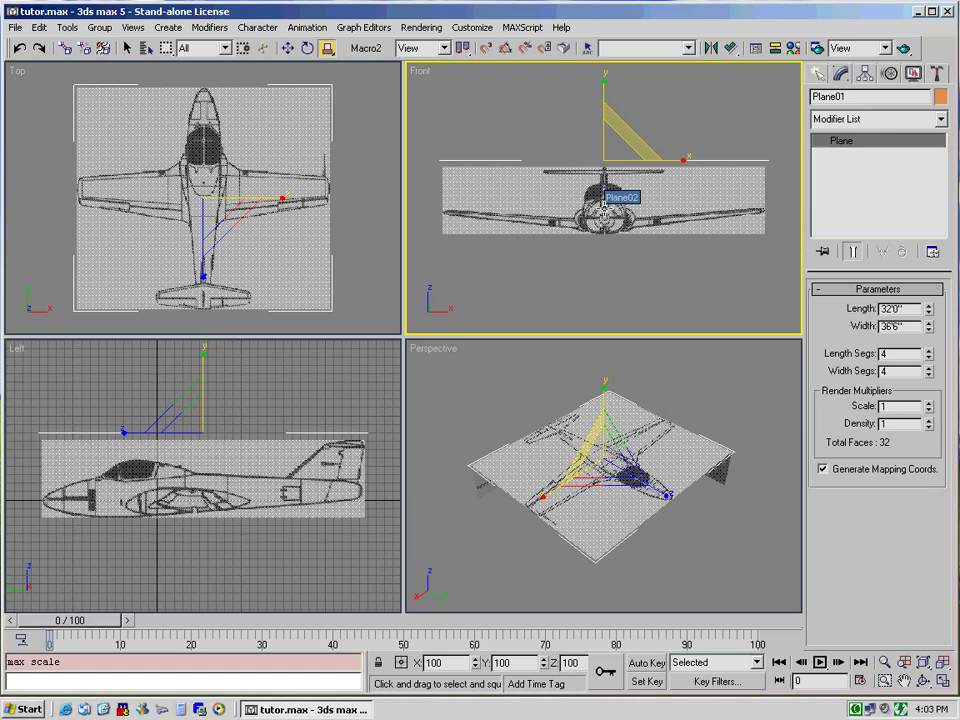
left_click(818, 76)
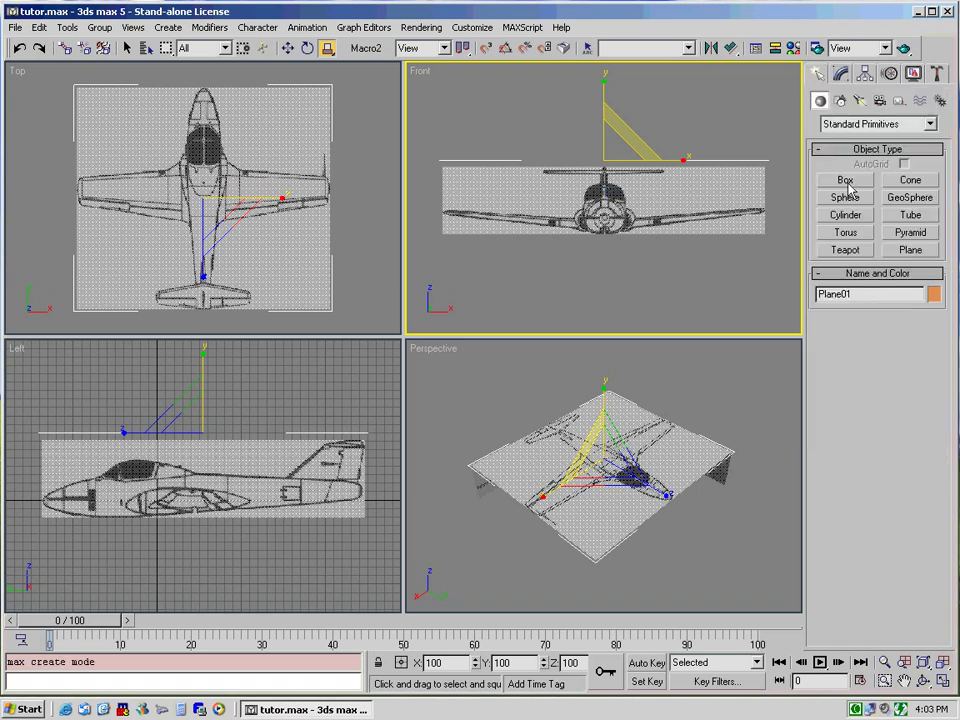
left_click(845, 216)
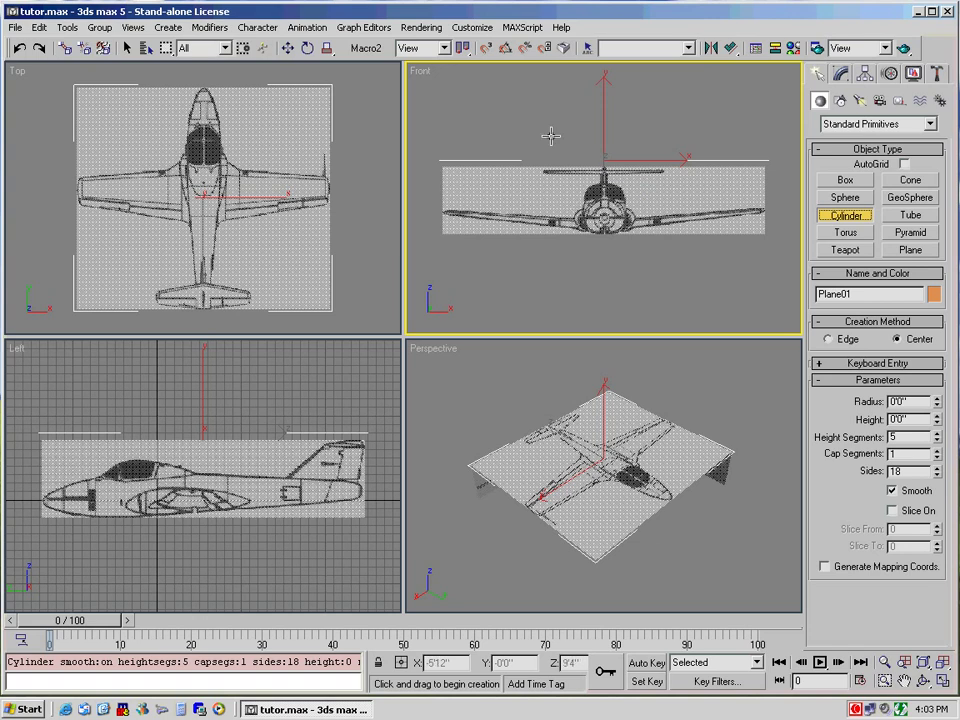
left_click(943, 686)
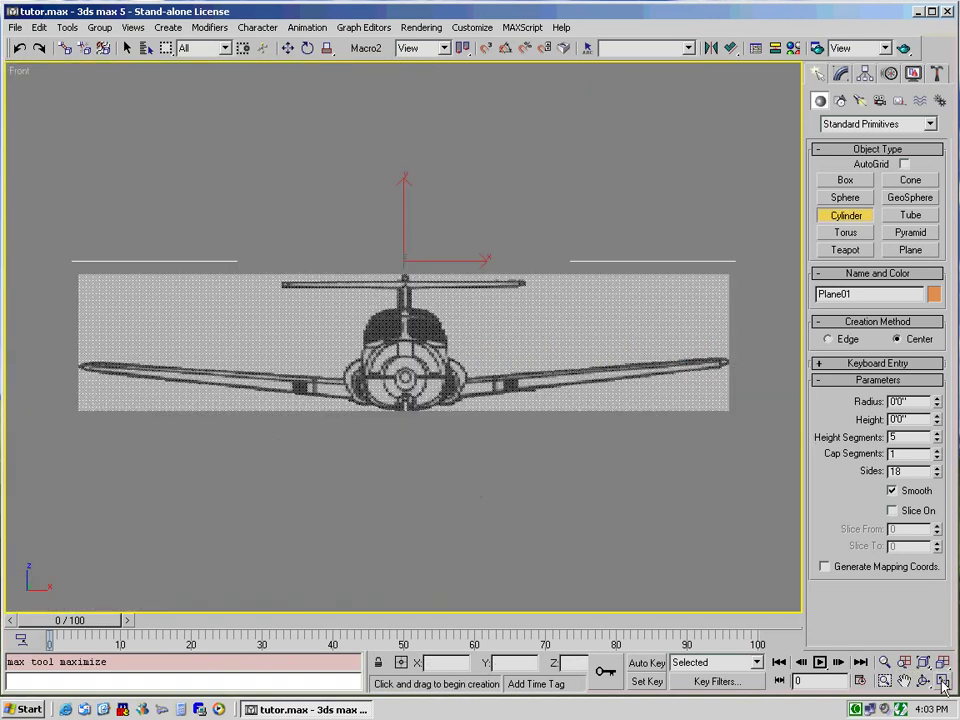
left_click(404, 353)
left_click_drag(404, 353, 445, 395)
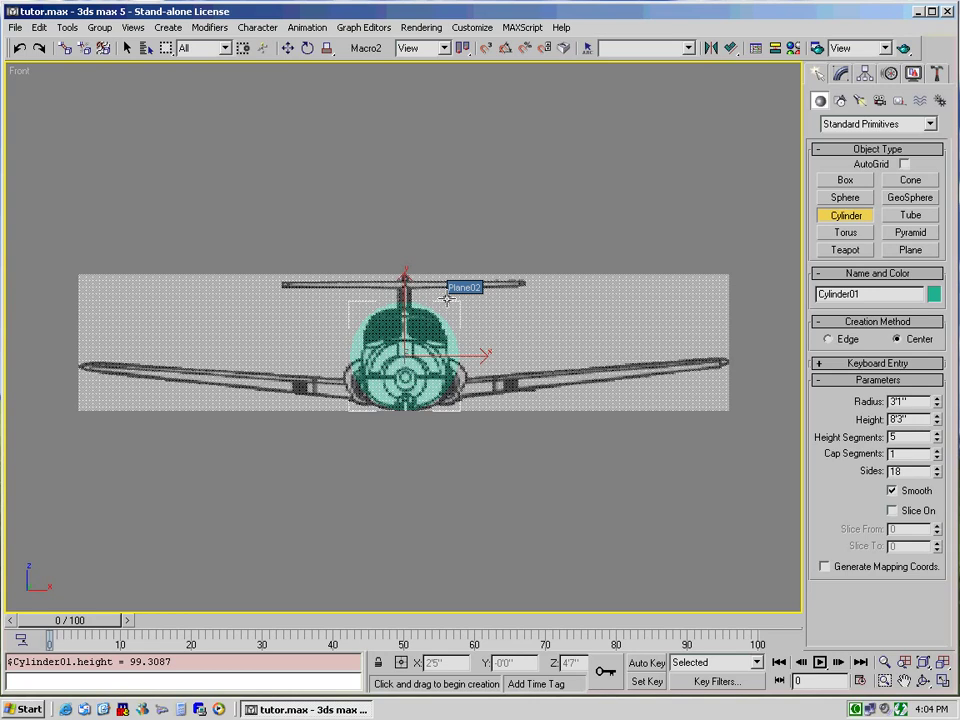
- Set the cylinder's height to 32'0" while viewing it from the top
key("t")
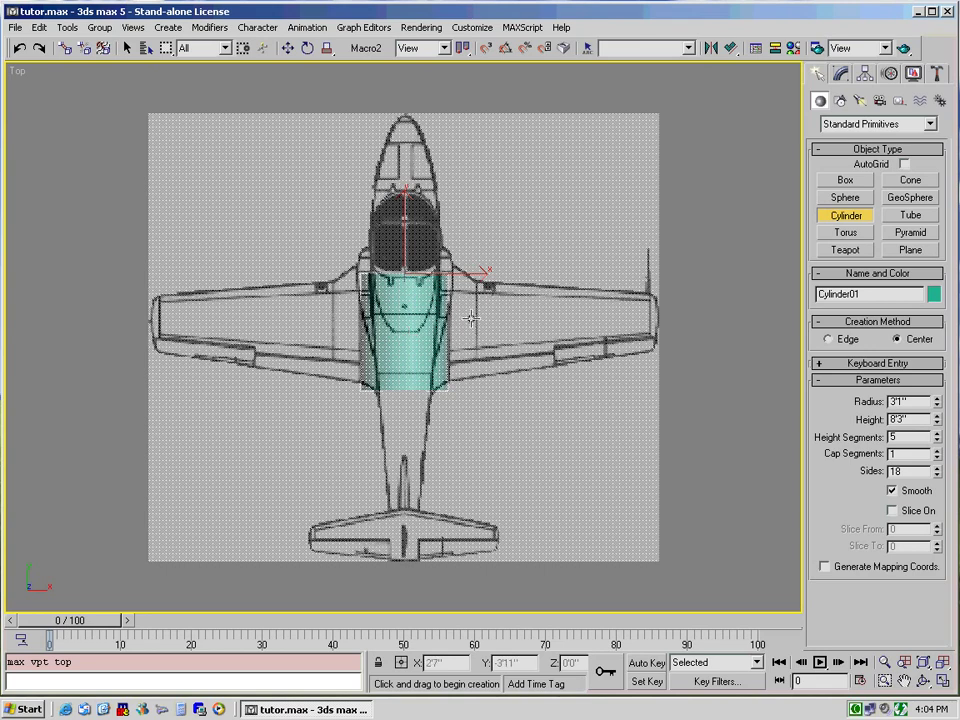
left_click(843, 75)
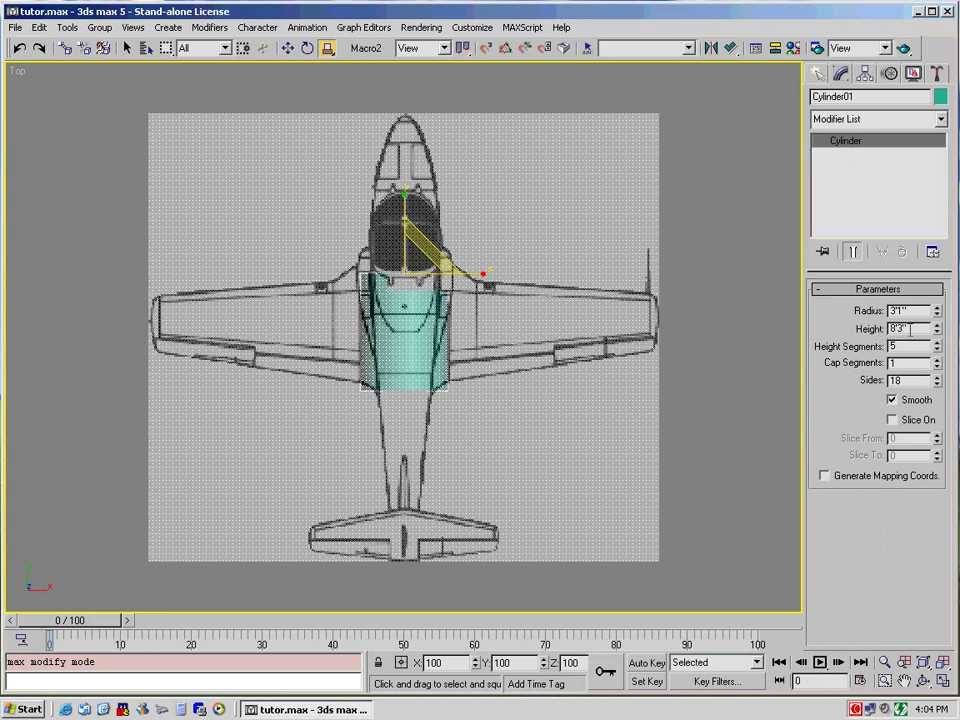
double_click(906, 329)
type("32")
key("Tab")
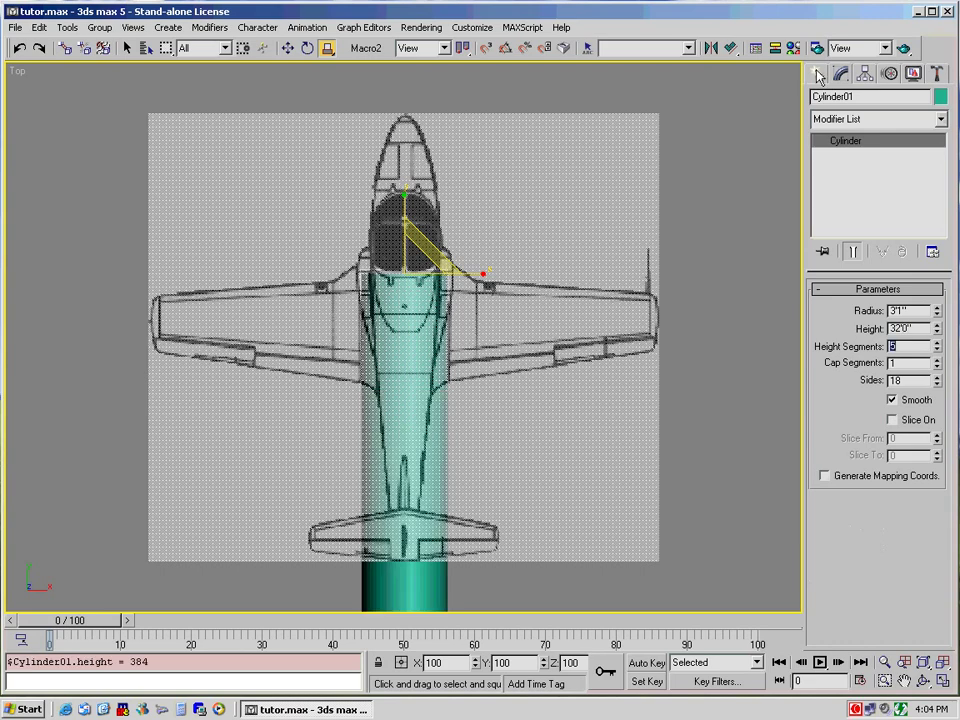
- Align the cylinder's minimum to the minimum of the top-view reference plane, Plane01, in Y position only
left_click(731, 49)
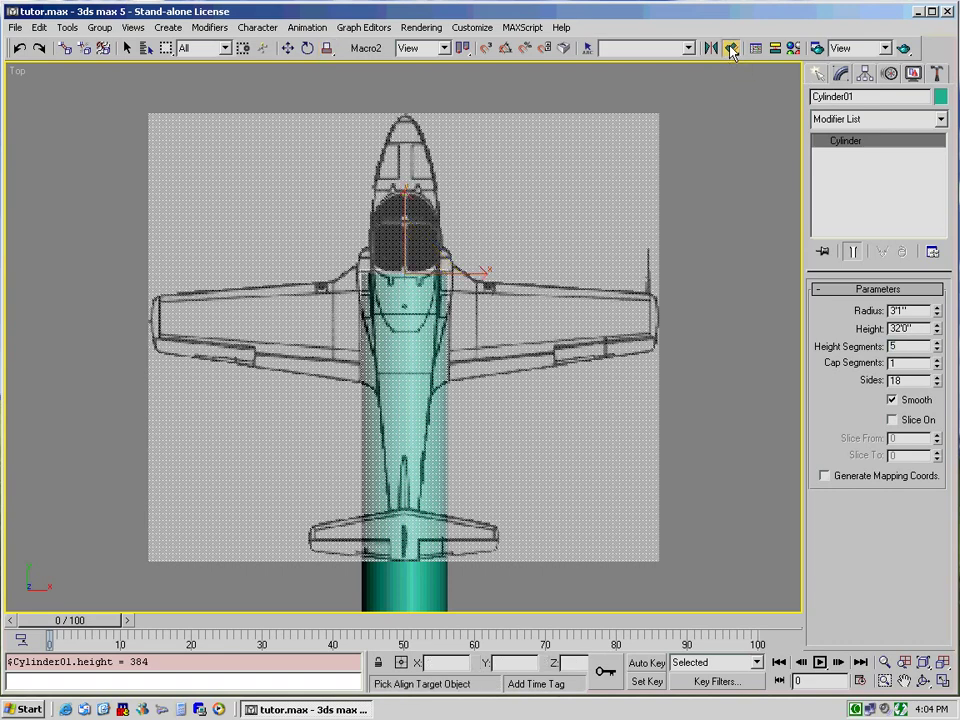
left_click(647, 122)
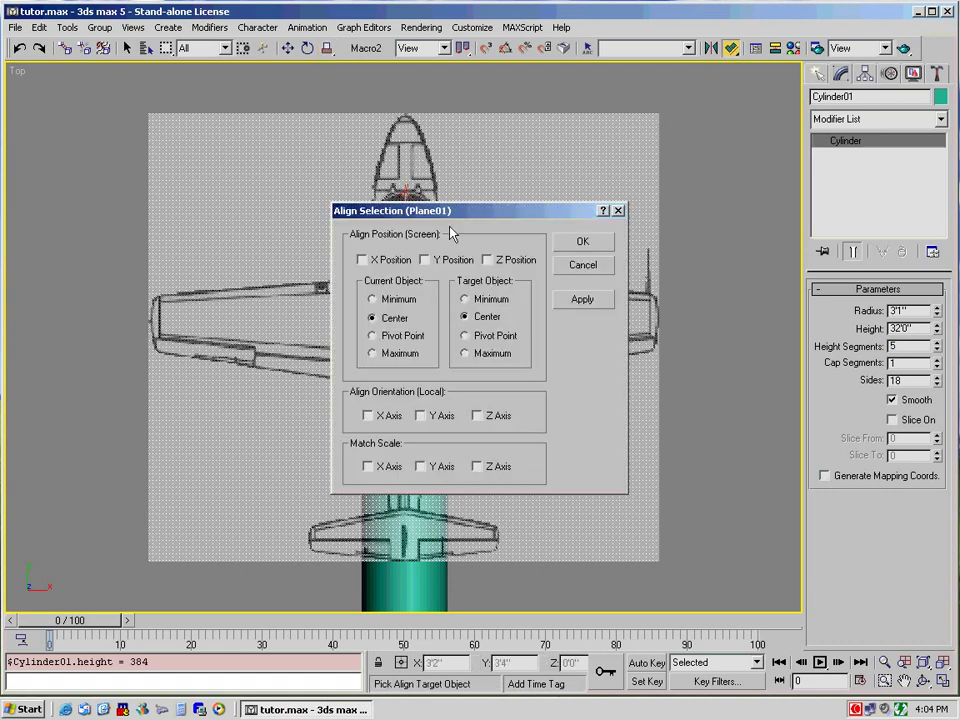
left_click_drag(563, 214, 647, 212)
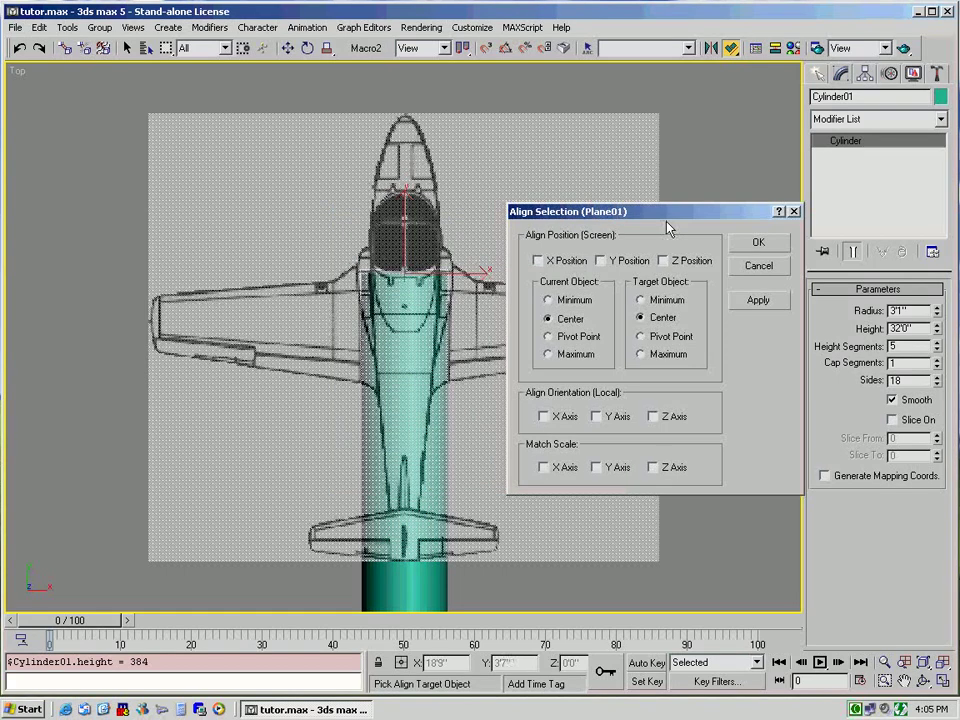
left_click(548, 300)
left_click(652, 308)
left_click(539, 261)
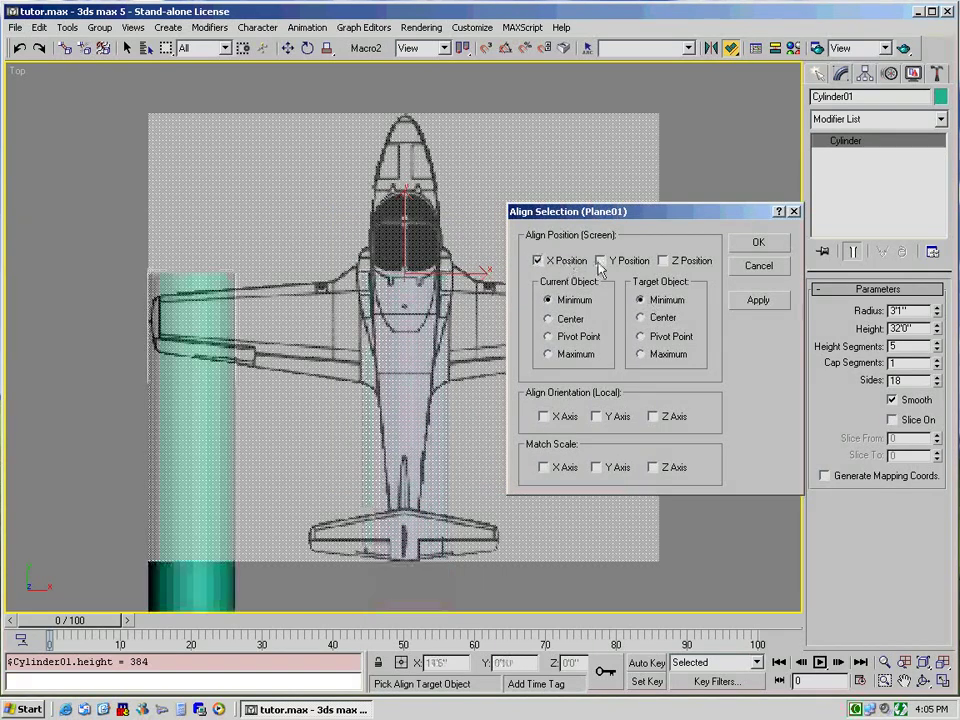
left_click(610, 261)
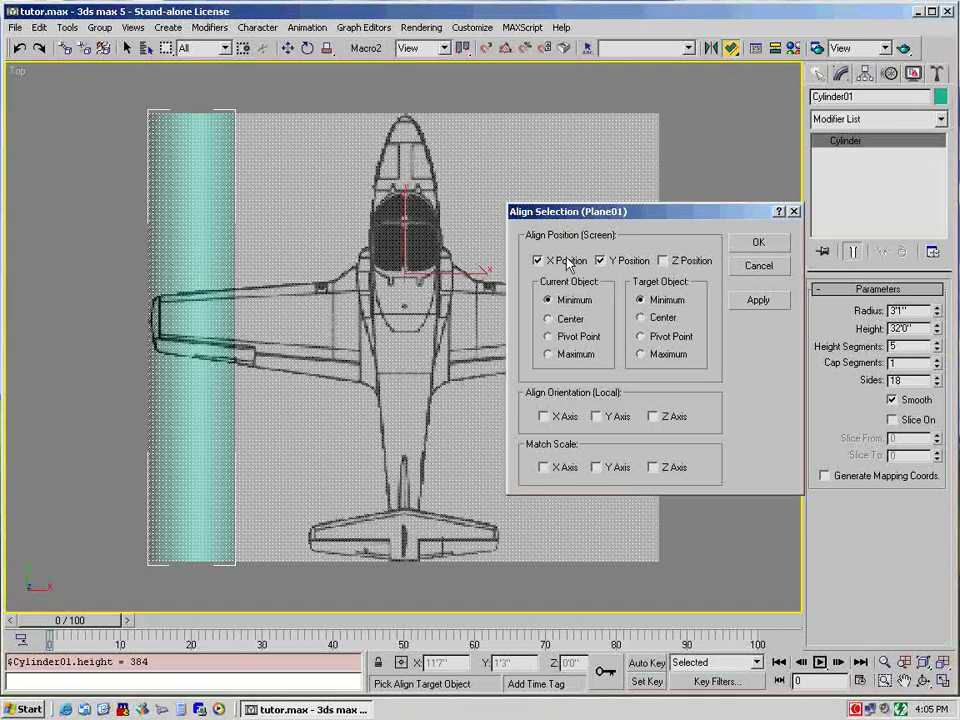
left_click(575, 261)
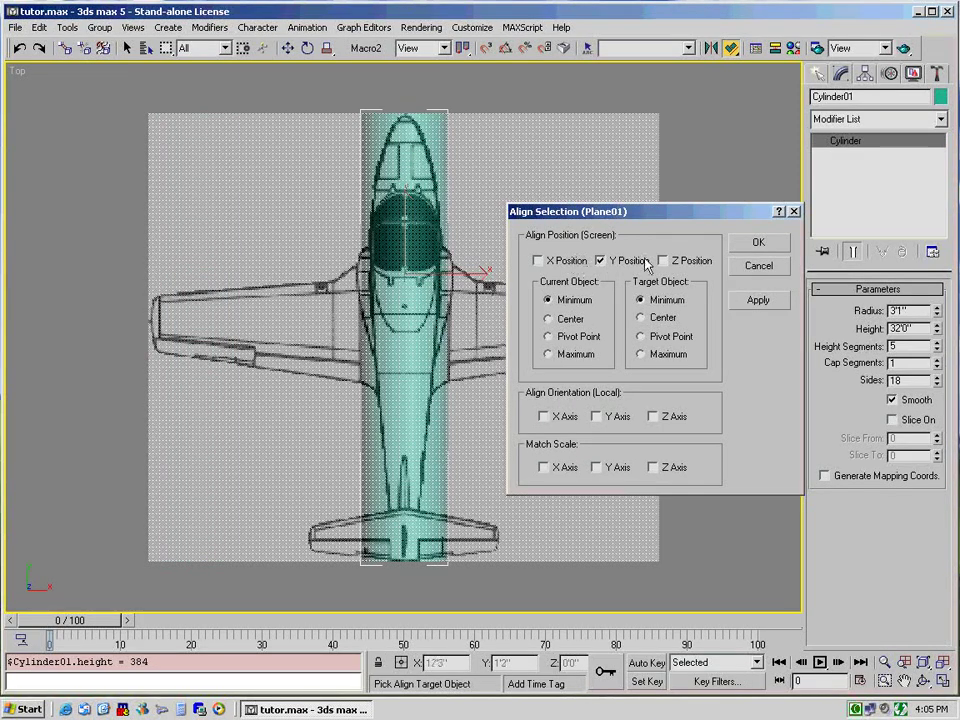
left_click(758, 242)
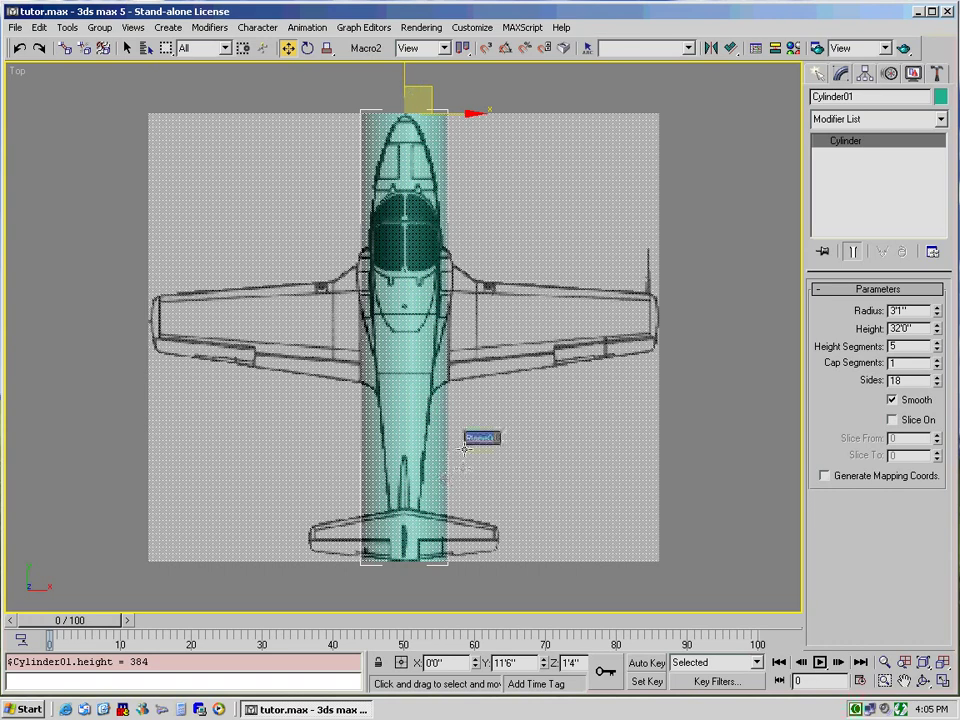
- Scale the cylinder non-uniformly to about 79% in X and 95% in Y in the front view, and lower it slightly onto the fuselage outline
key("f")
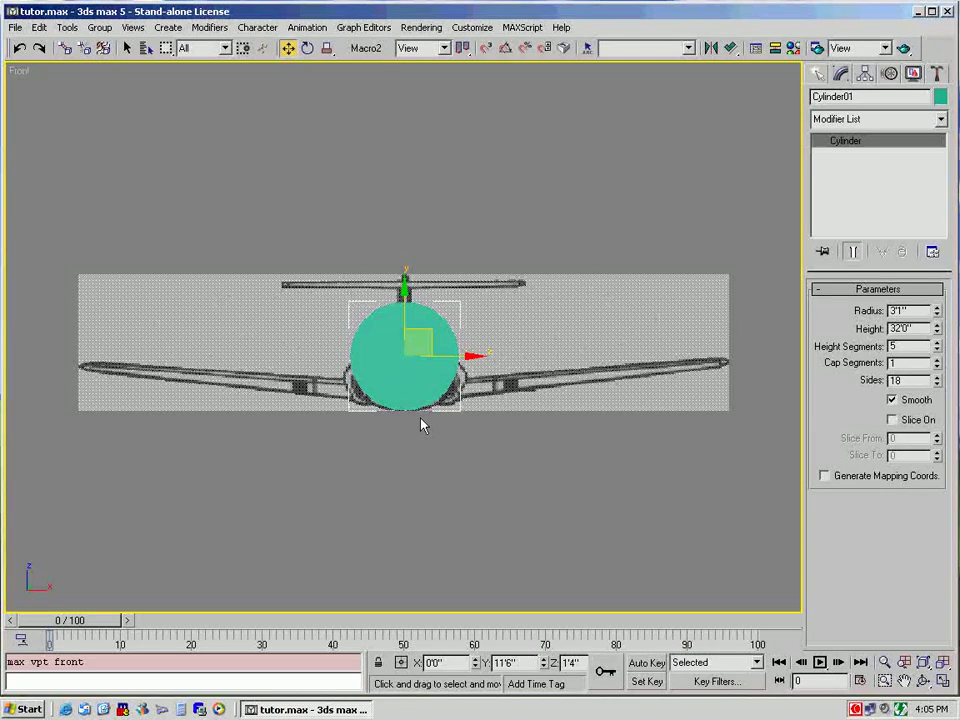
left_click(428, 437)
left_click(416, 376)
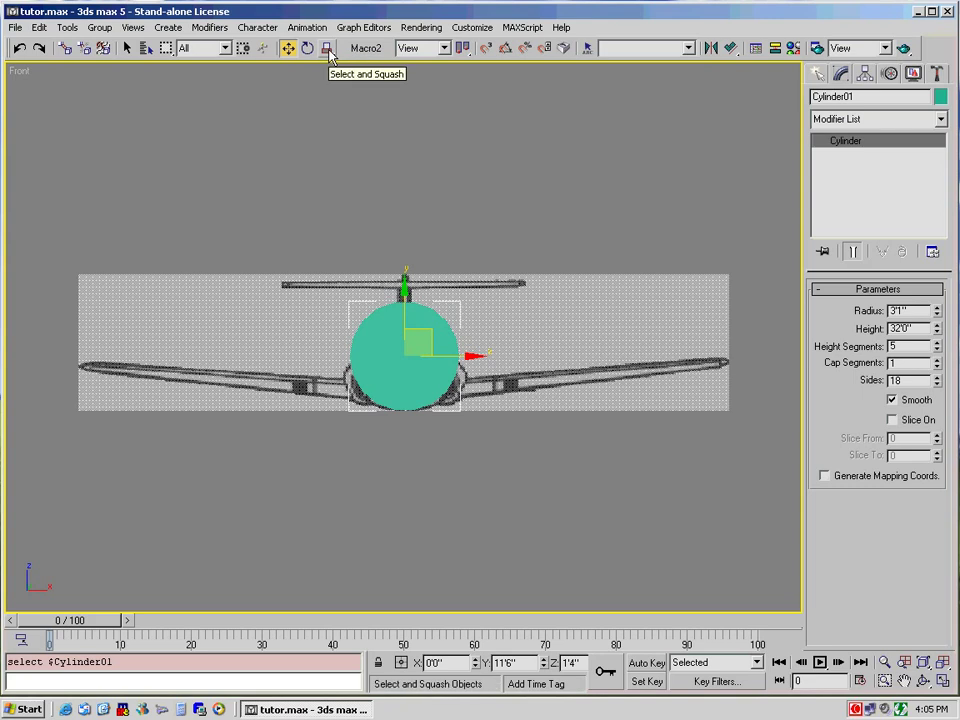
left_click_drag(329, 52, 337, 87)
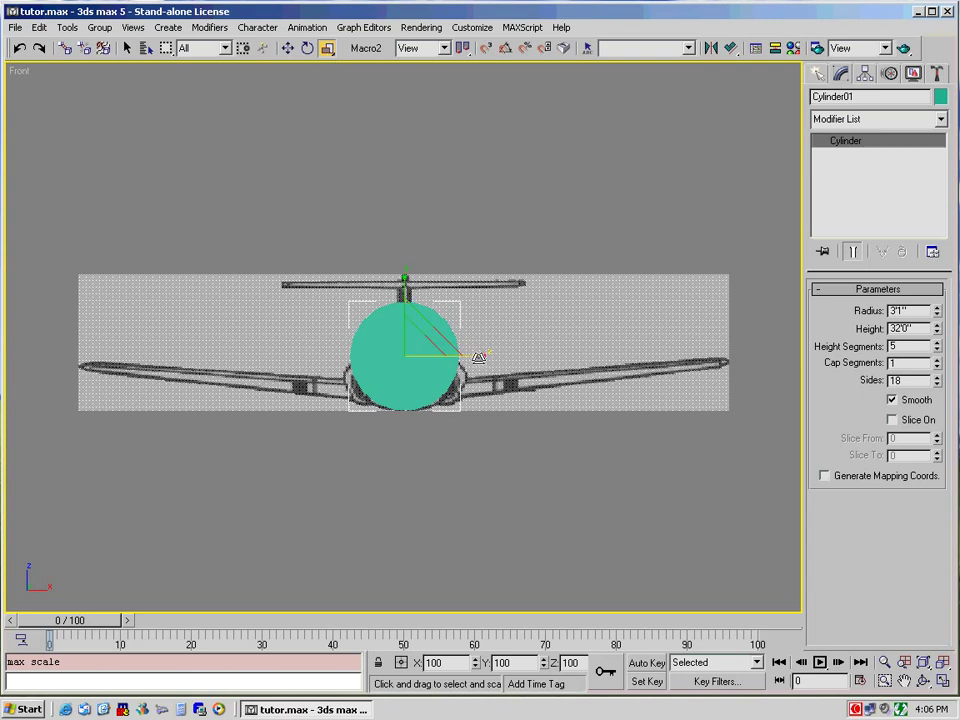
left_click_drag(478, 356, 439, 364)
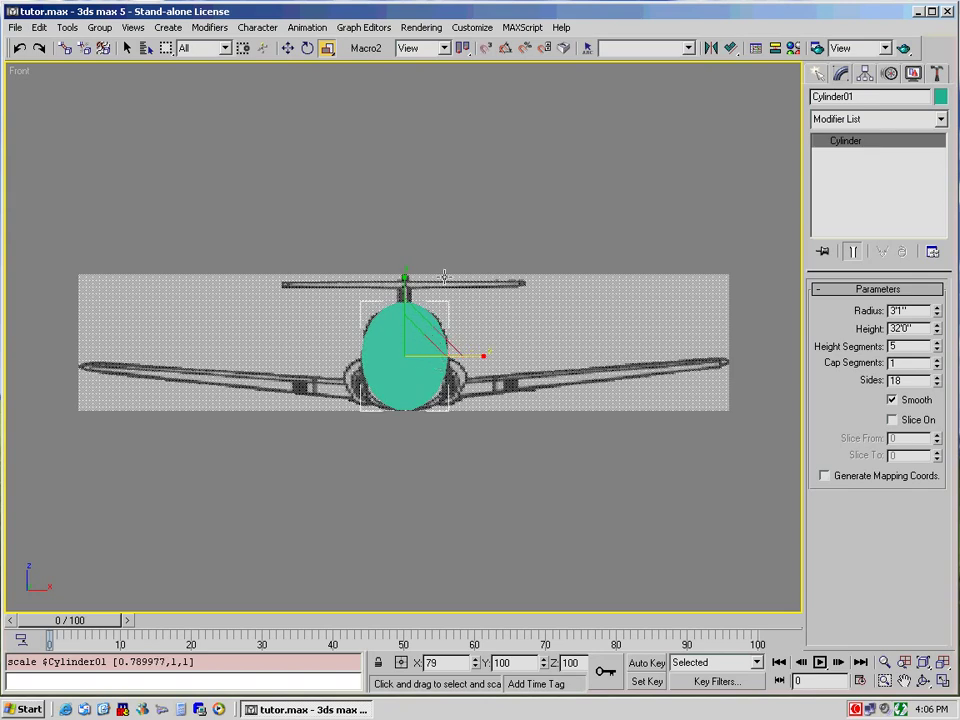
mouse_move(403, 284)
left_mouse_down()
mouse_move(408, 334)
mouse_move(406, 295)
left_mouse_up()
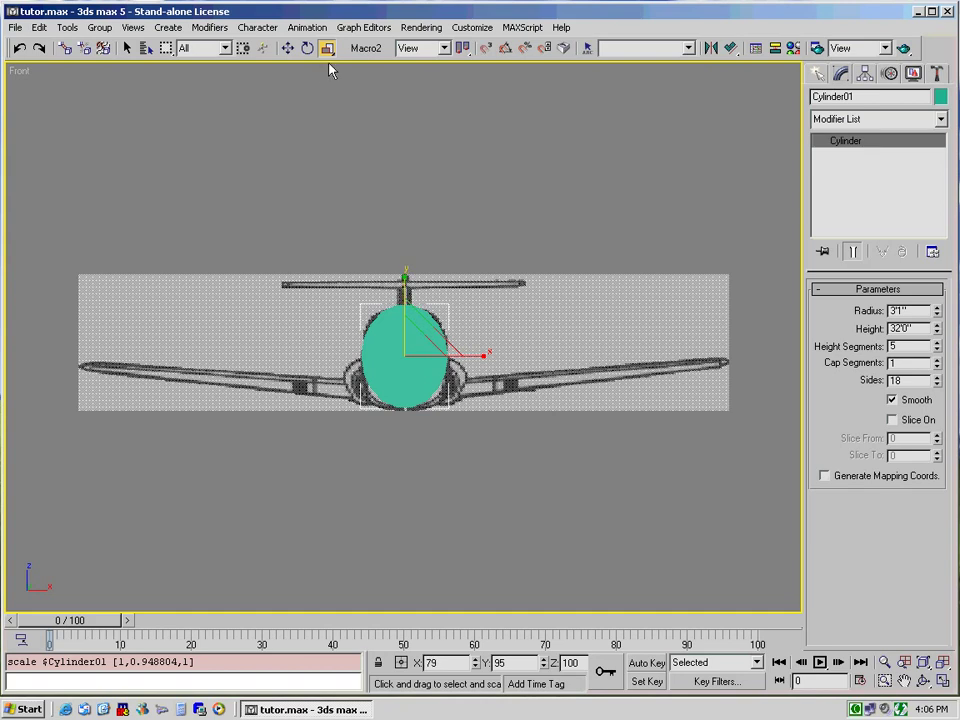
left_click(289, 52)
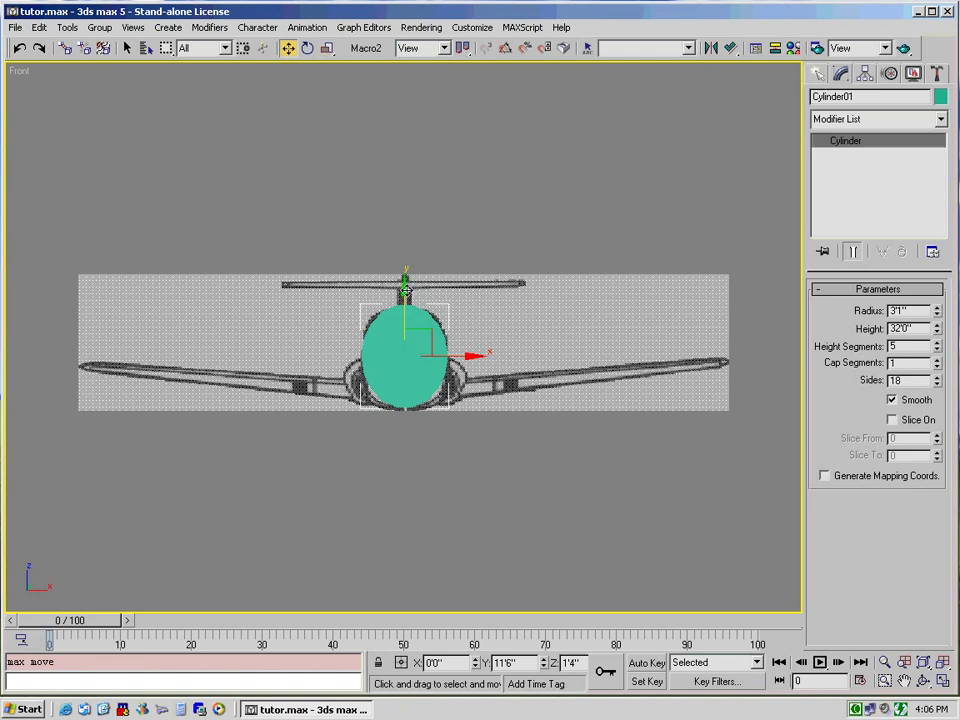
left_click_drag(405, 291, 405, 293)
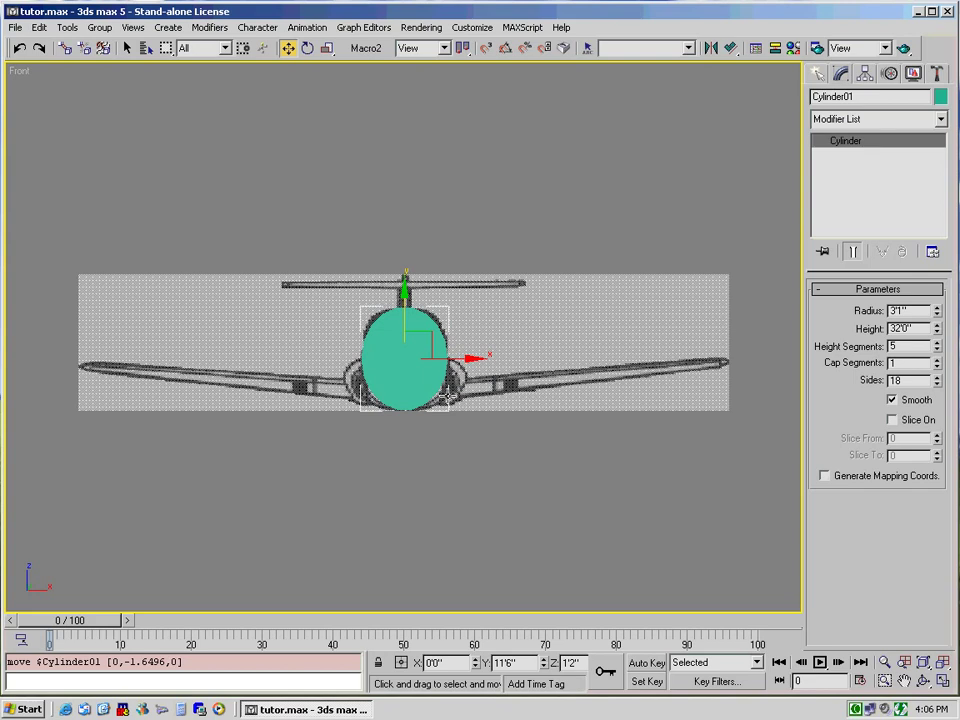
- Convert the cylinder to an Editable Mesh and enter its Vertex sub-object level
right_click(838, 146)
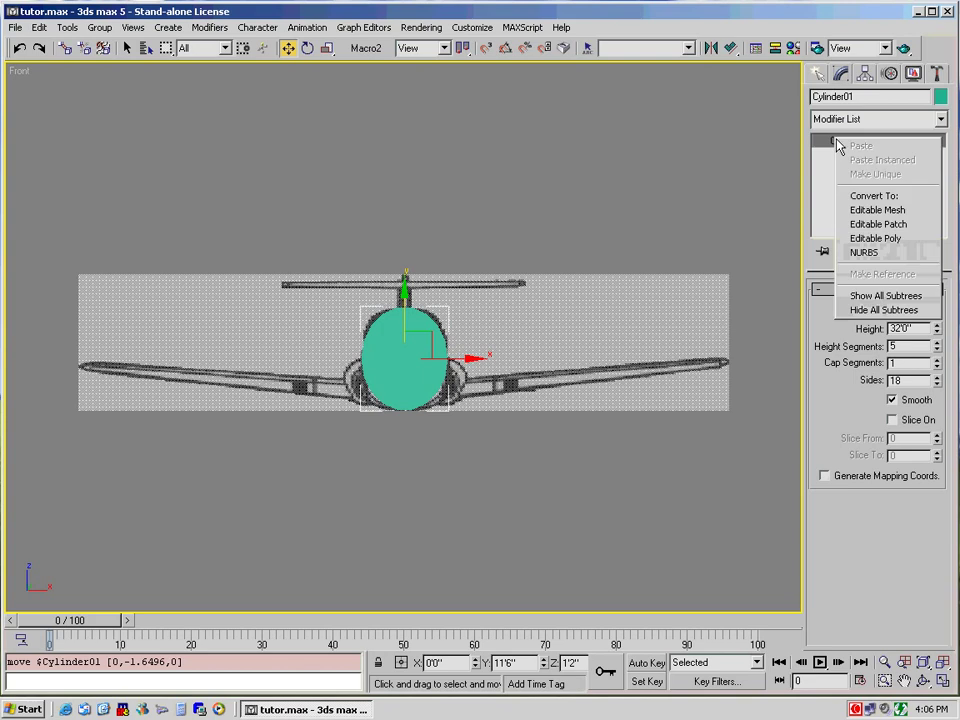
left_click(872, 212)
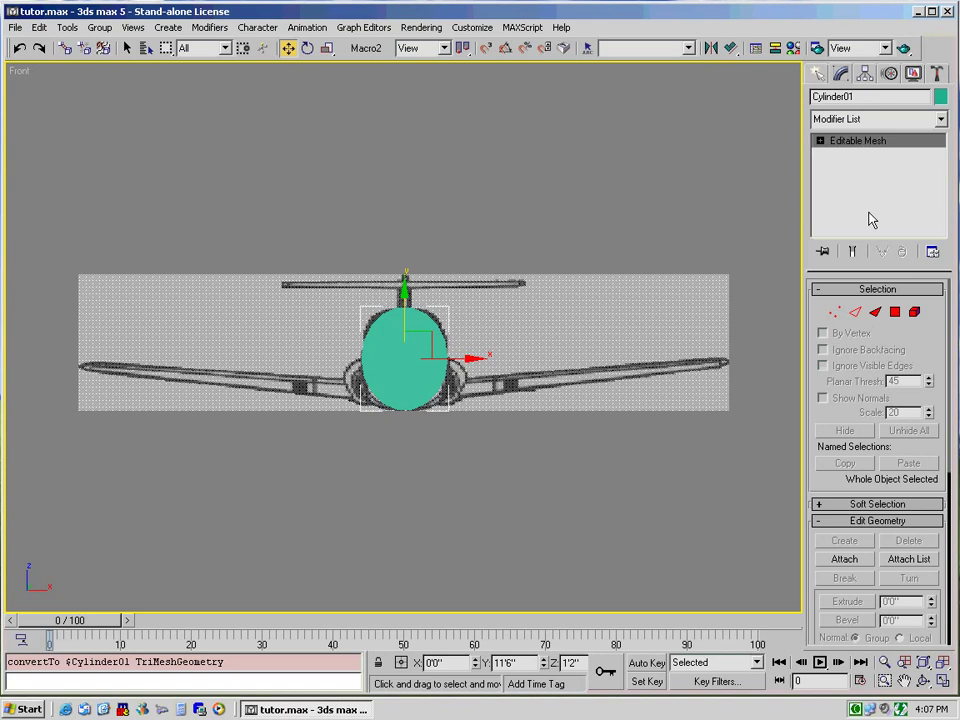
left_click(820, 141)
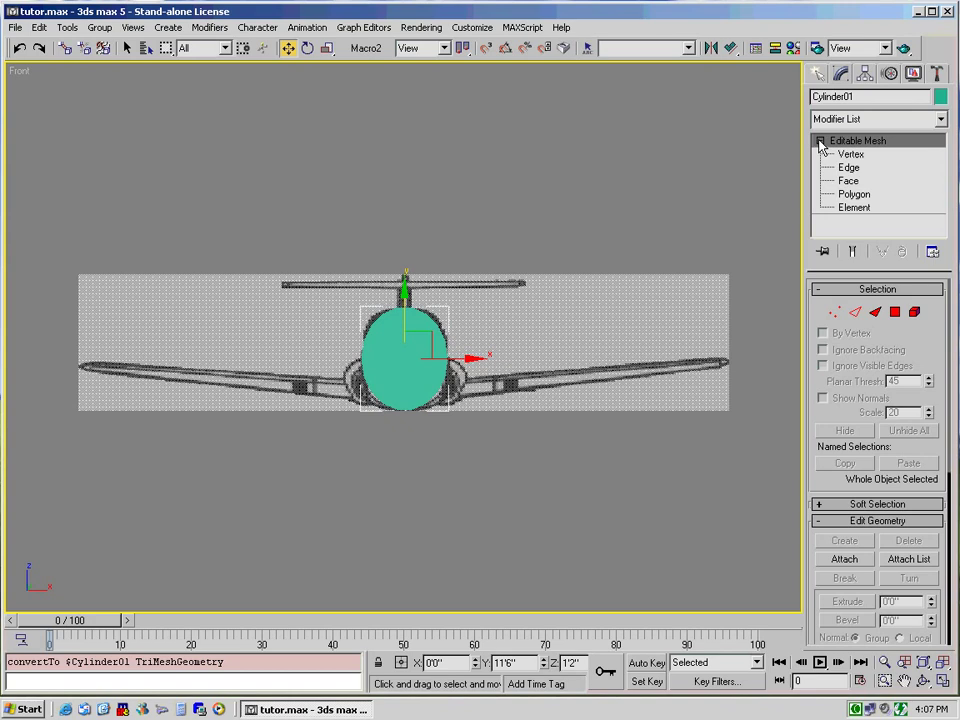
left_click(850, 155)
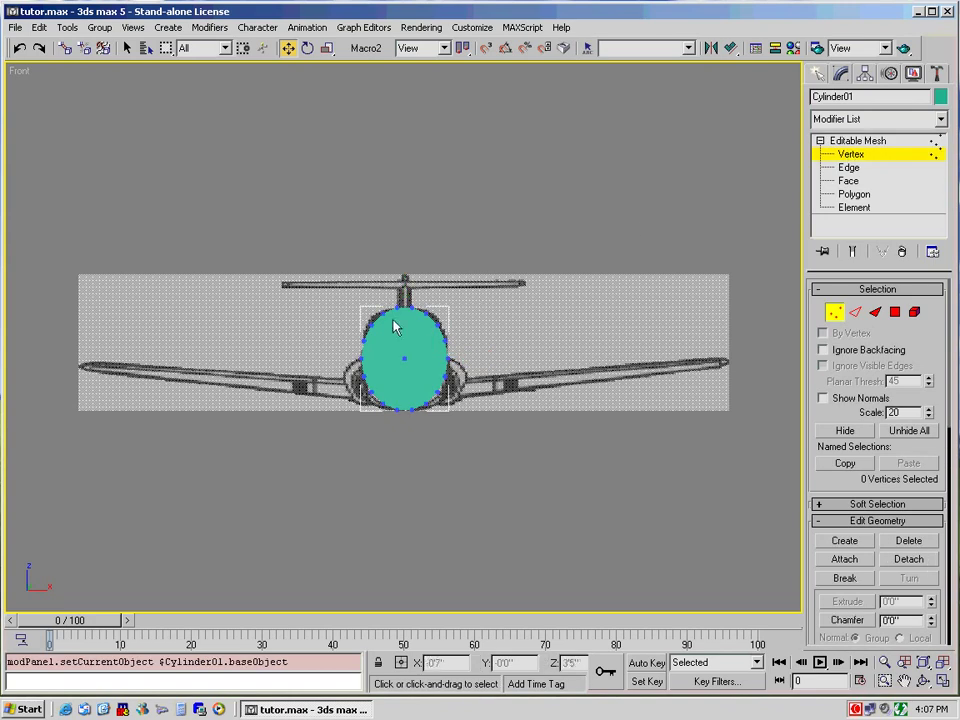